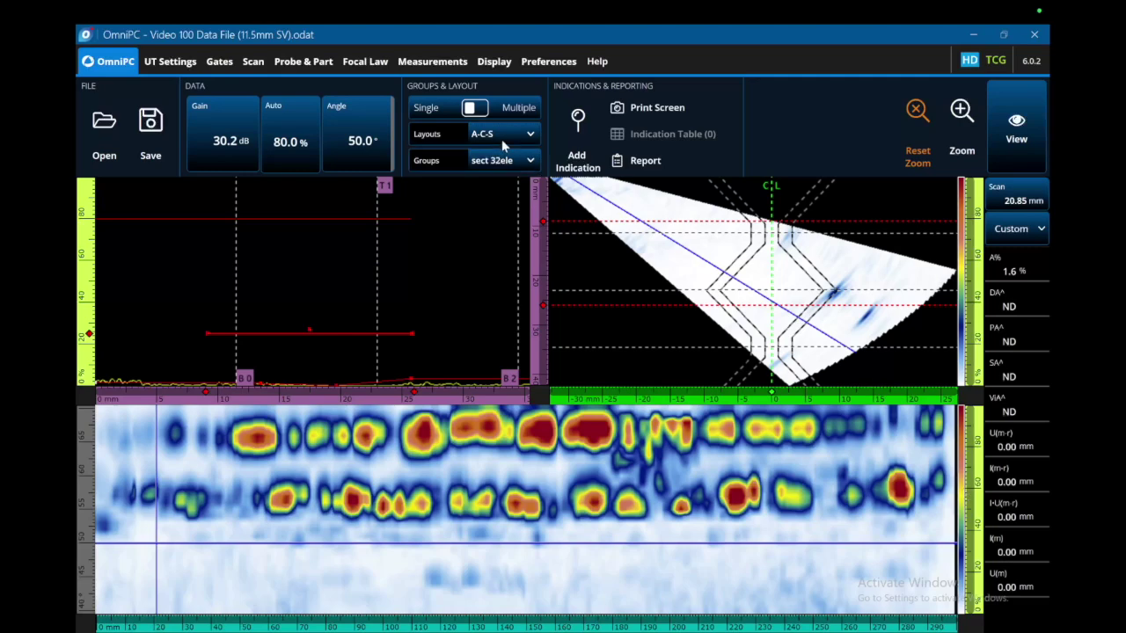
- Switch the weld data display to the A-B-C-S layout, adding a B-scan view
click(493, 134)
click(429, 339)
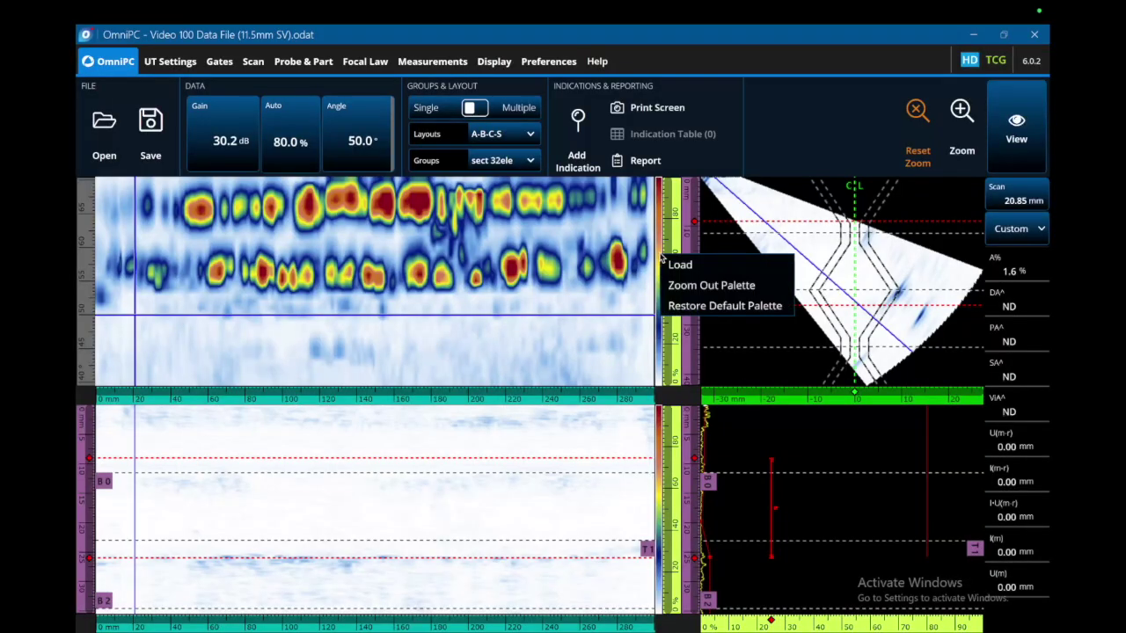
- Load the EVDNT_AmplitudeCut palette and narrow its amplitude range to about 0–17
click(676, 264)
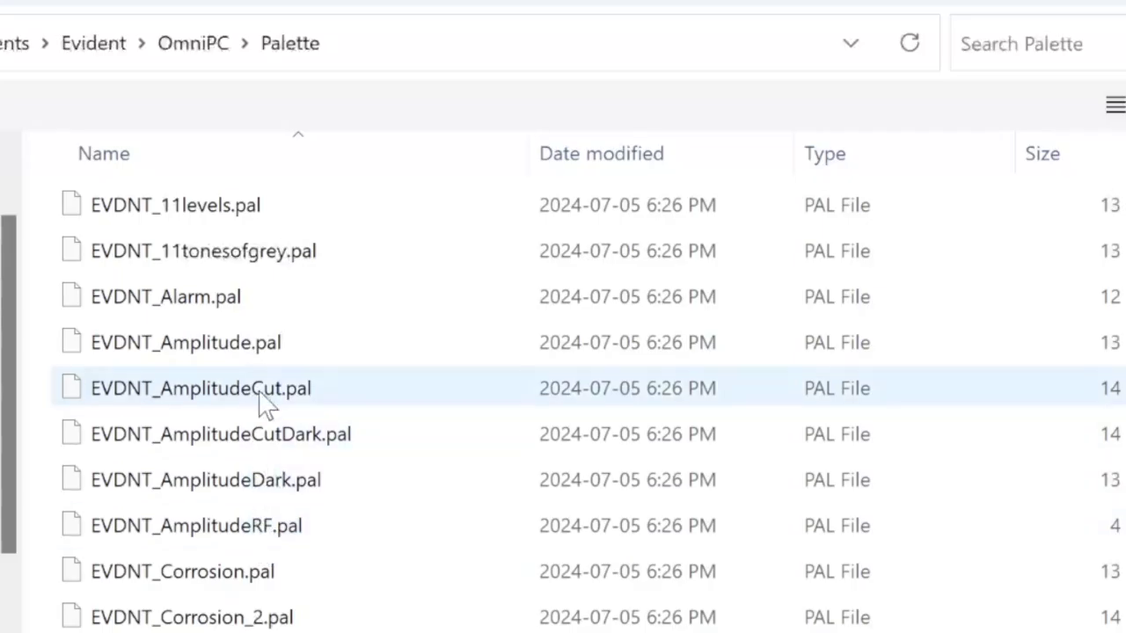
click(440, 236)
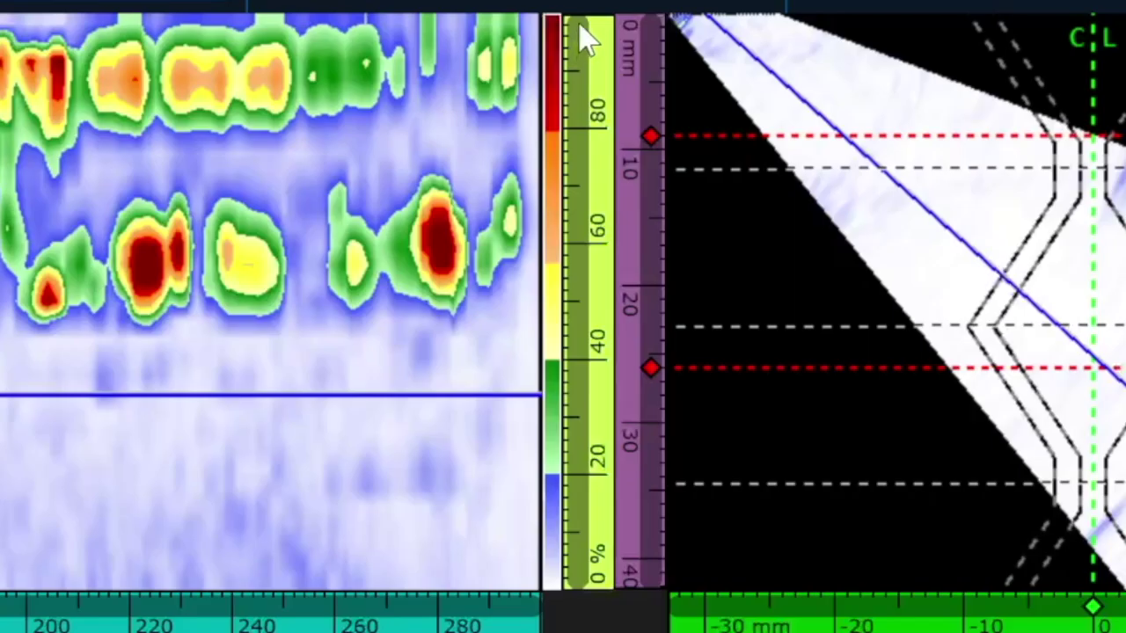
drag(670, 185, 676, 298)
drag(598, 347, 552, 504)
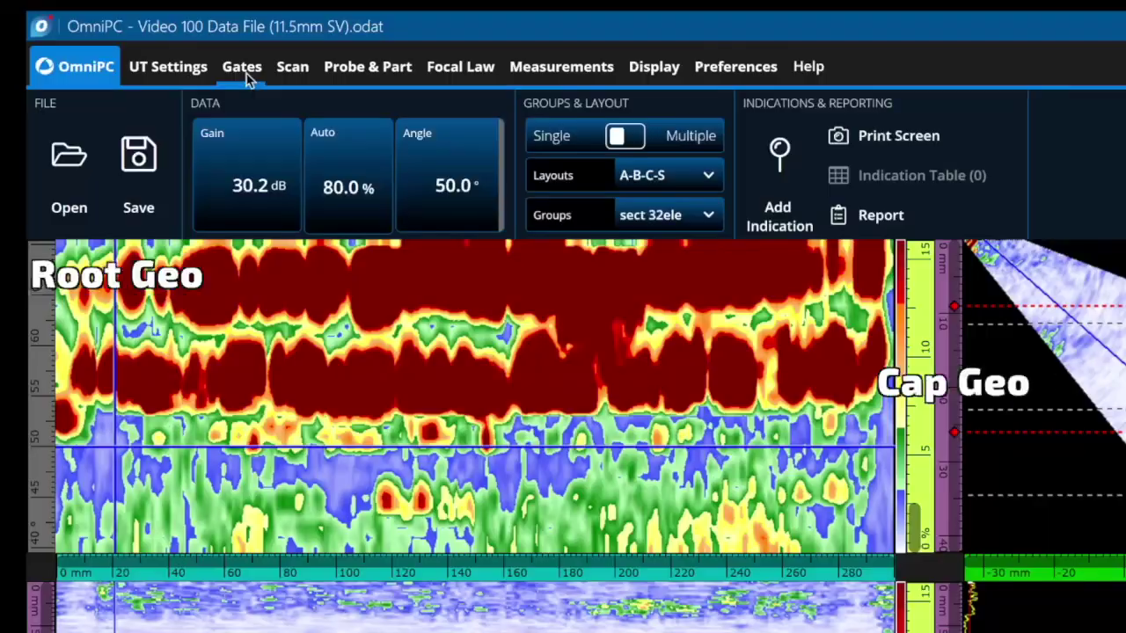
- Bring up the Gates settings showing Gate I and Gate A parameters
click(243, 69)
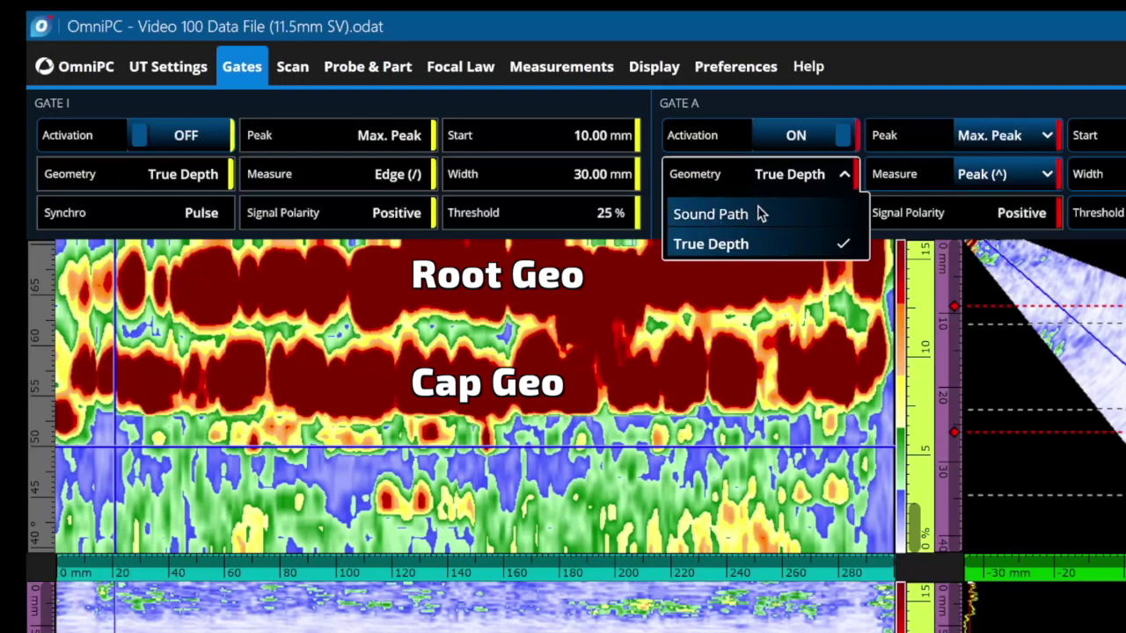
- Set gate A geometry to Sound Path and step its start, ending at 22.00 mm with 5.99 mm width
click(760, 214)
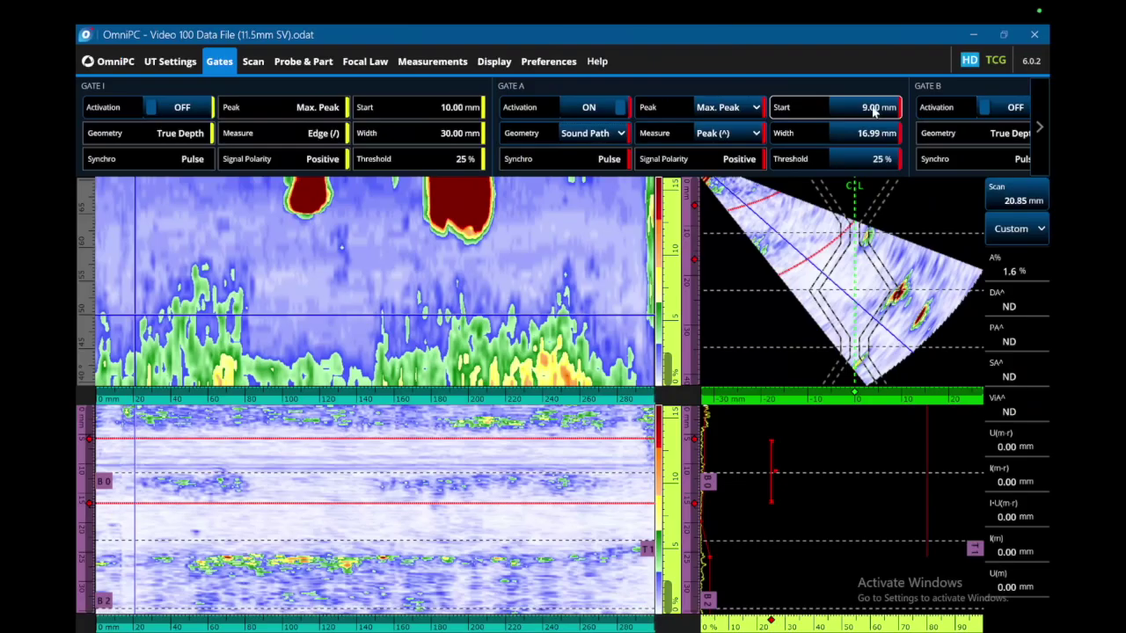
scroll(873, 107, up, 10)
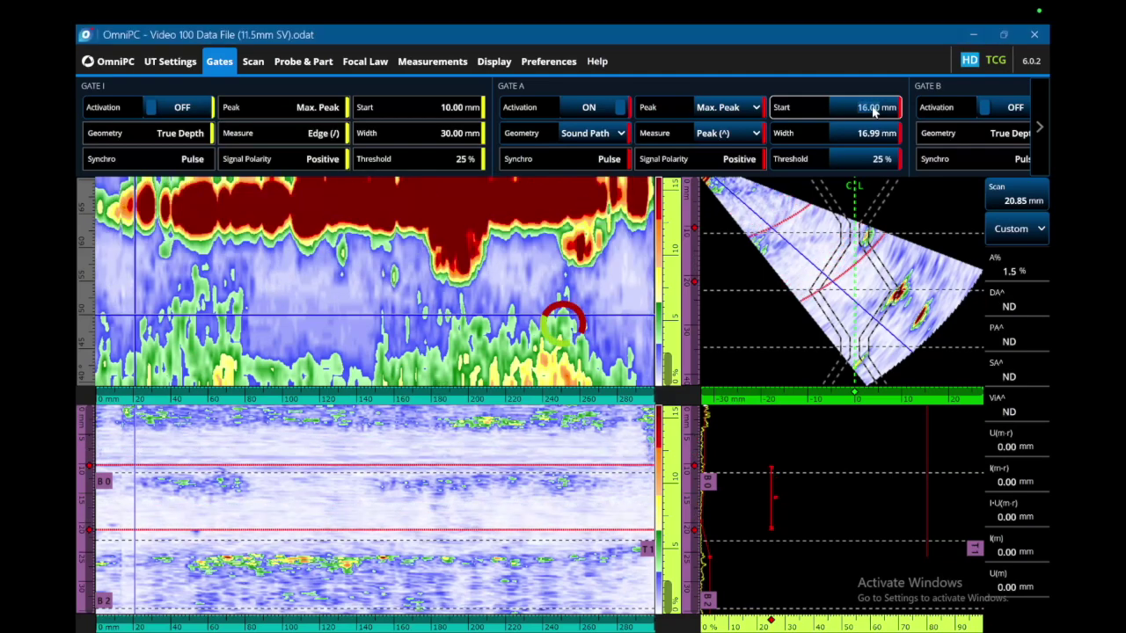
scroll(876, 133, down, 12)
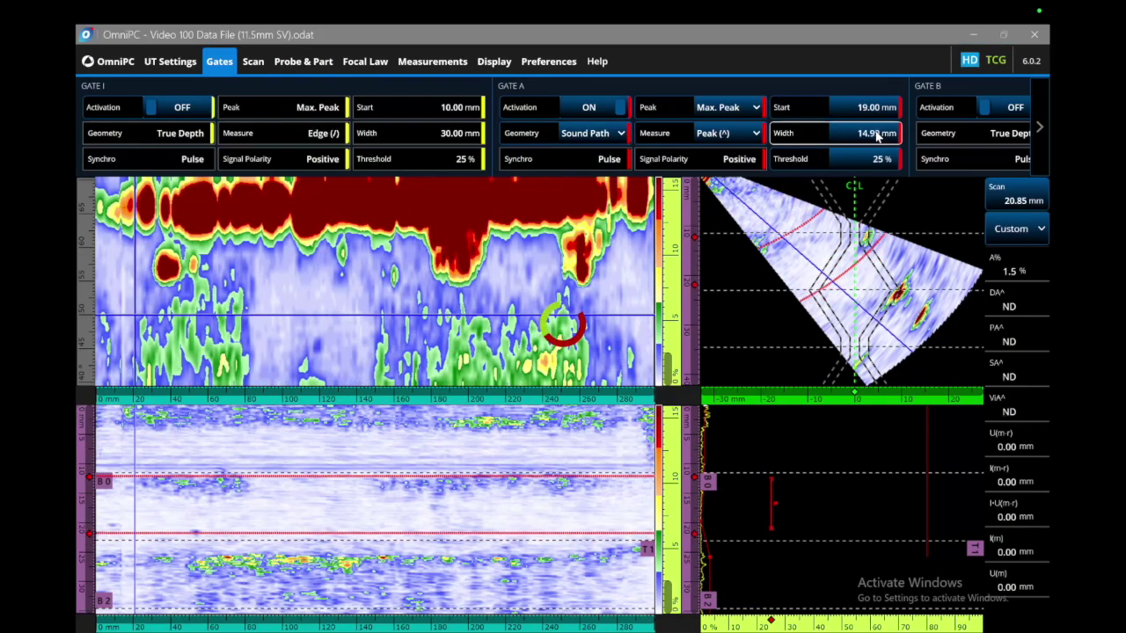
scroll(876, 134, up, 4)
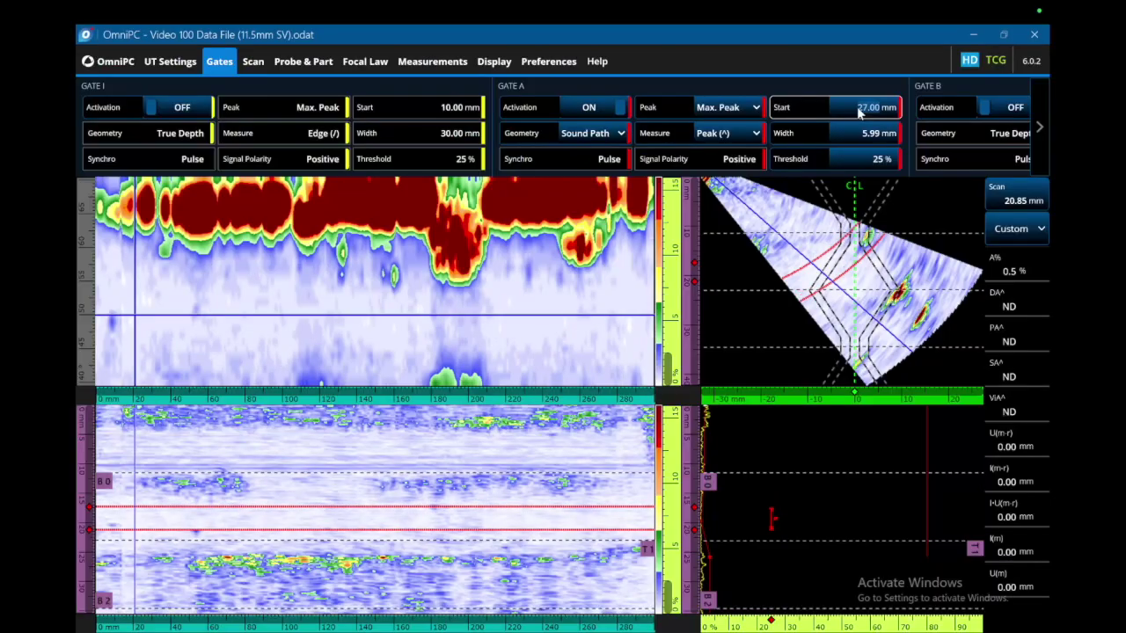
scroll(860, 112, up, 7)
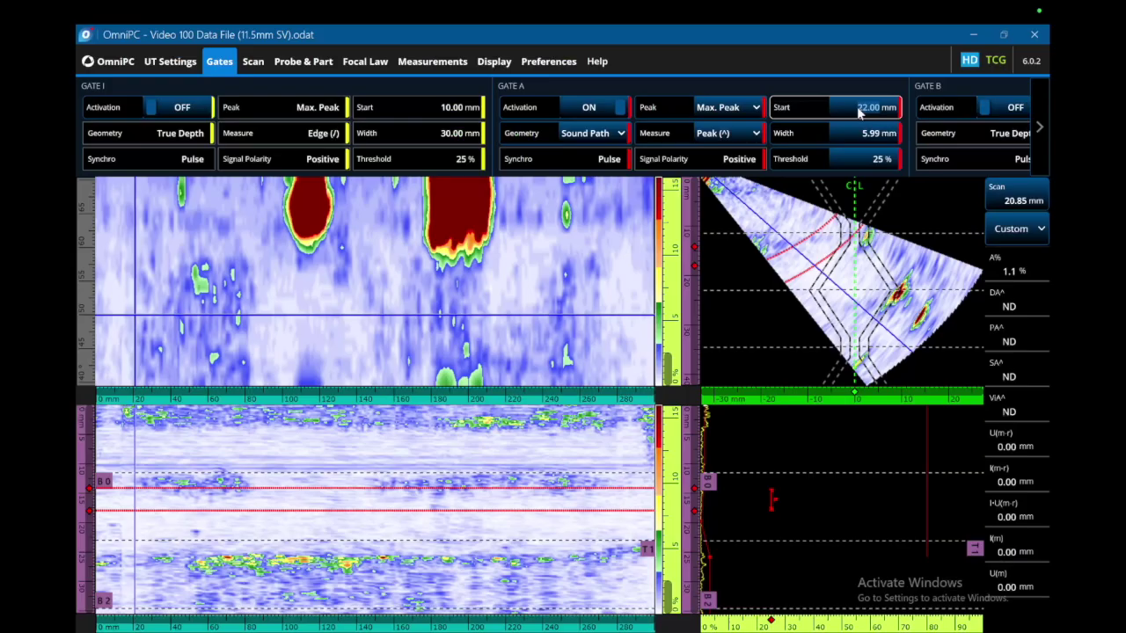
scroll(860, 109, down, 16)
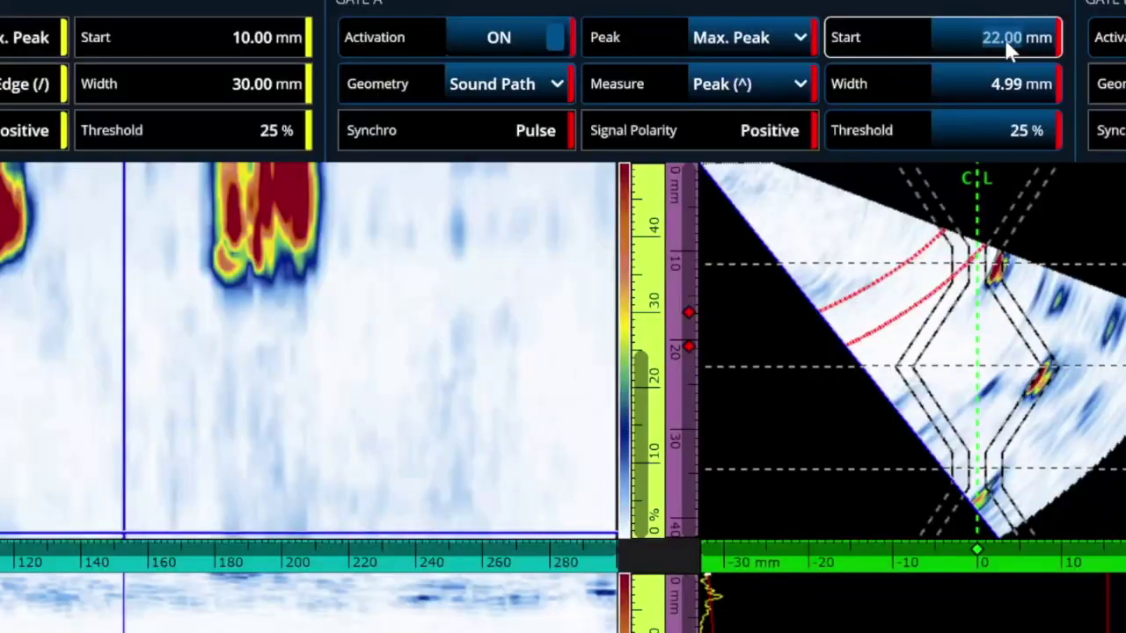
- Narrow gate A's width to 4.99 mm and move its start to 23.00 mm
scroll(1004, 38, up, 5)
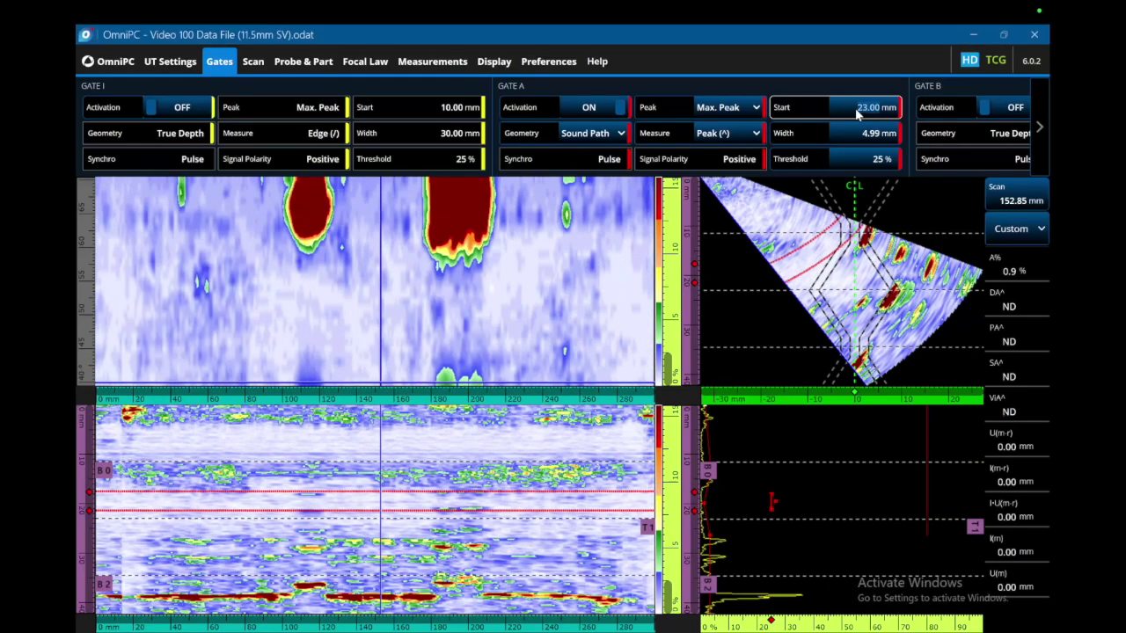
- Move gate A's start to 32 mm and step the scan position to 37.32 mm
scroll(857, 113, up, 9)
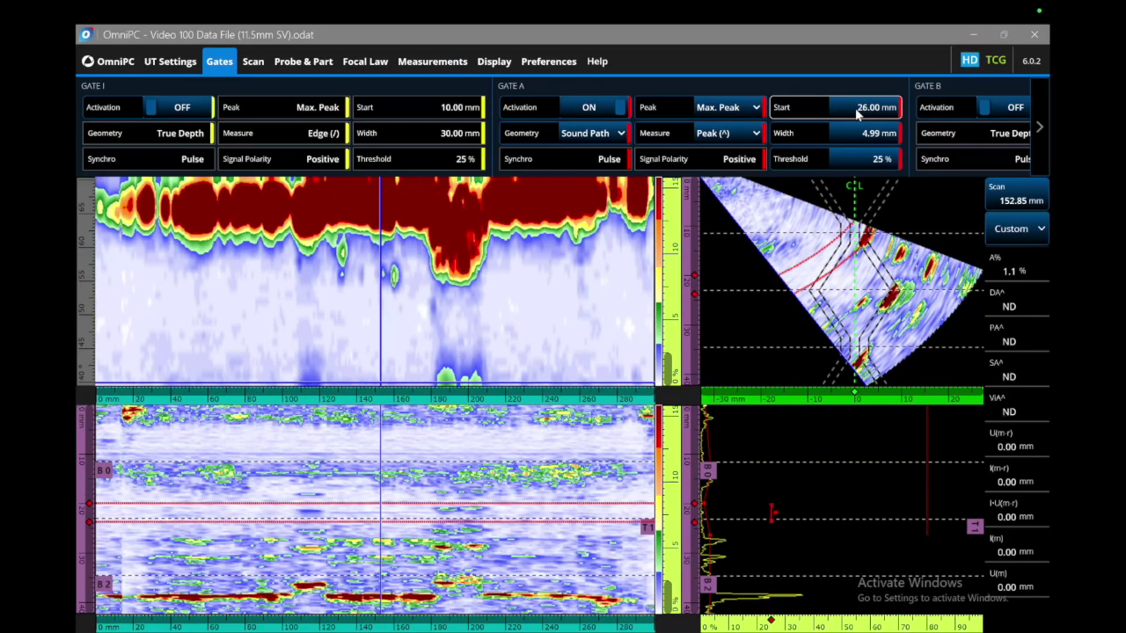
scroll(858, 112, up, 2)
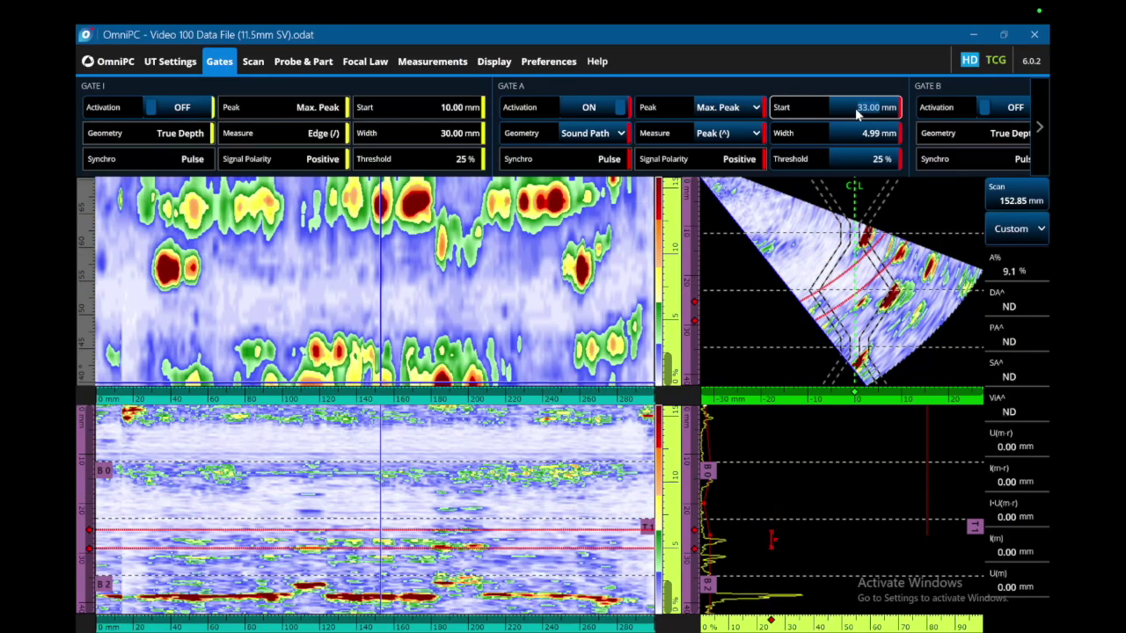
scroll(858, 112, down, 1)
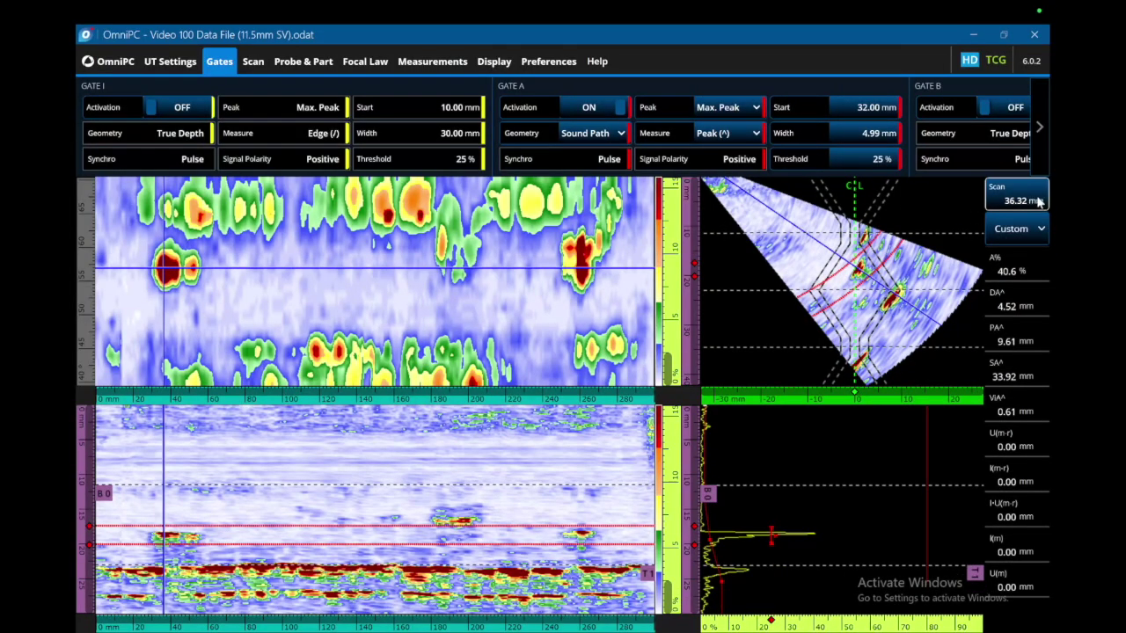
scroll(1010, 202, down, 2)
scroll(1011, 202, up, 3)
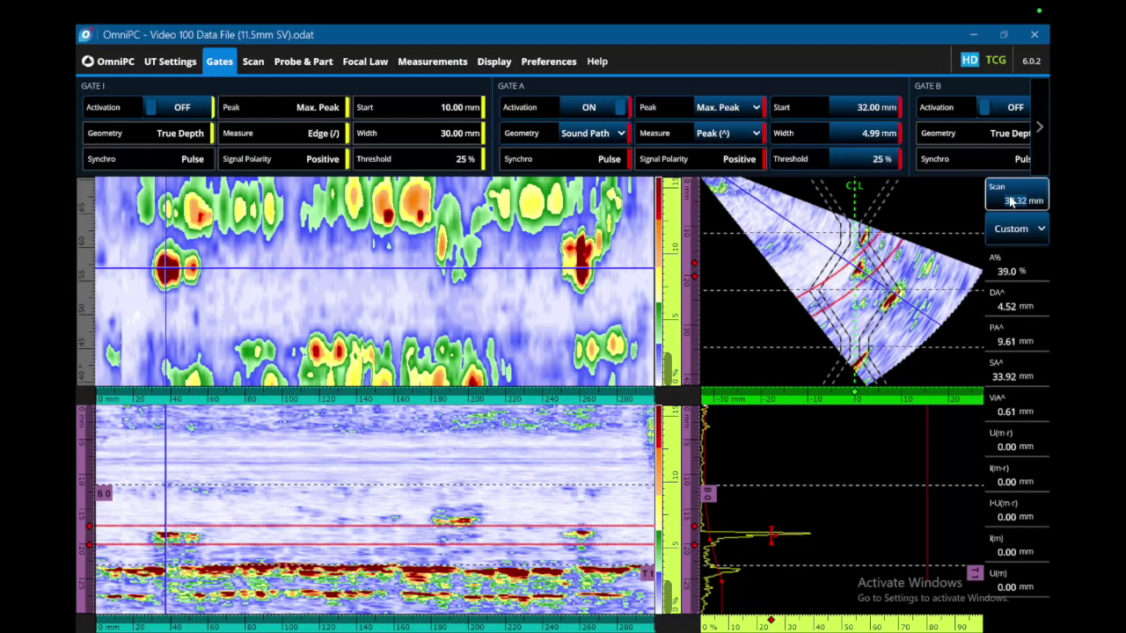
scroll(1011, 203, up, 5)
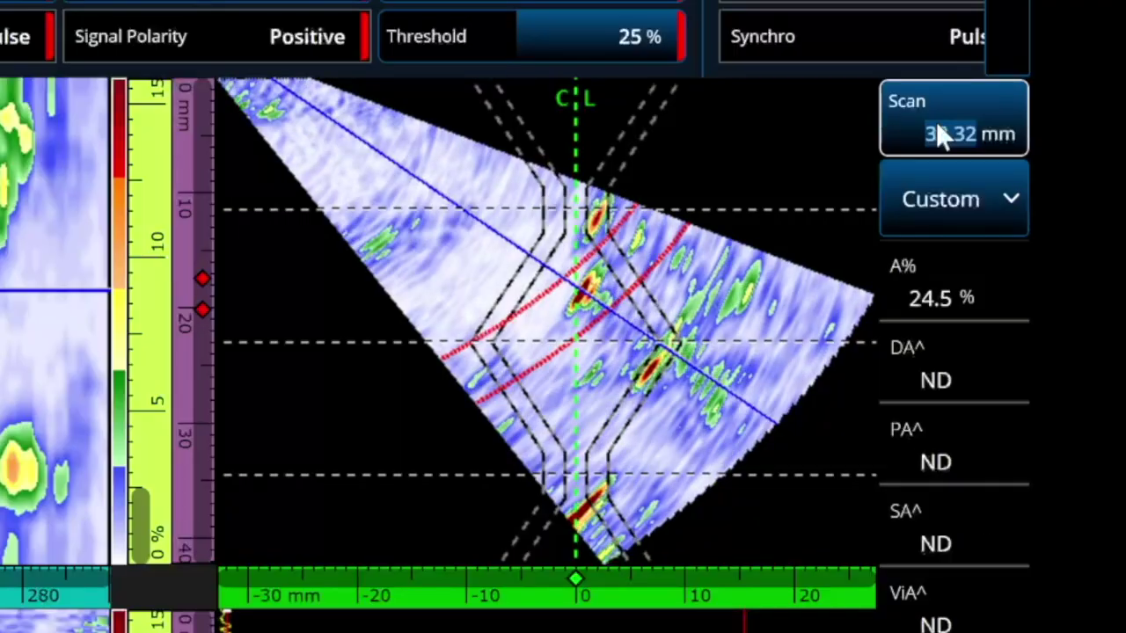
scroll(940, 130, down, 5)
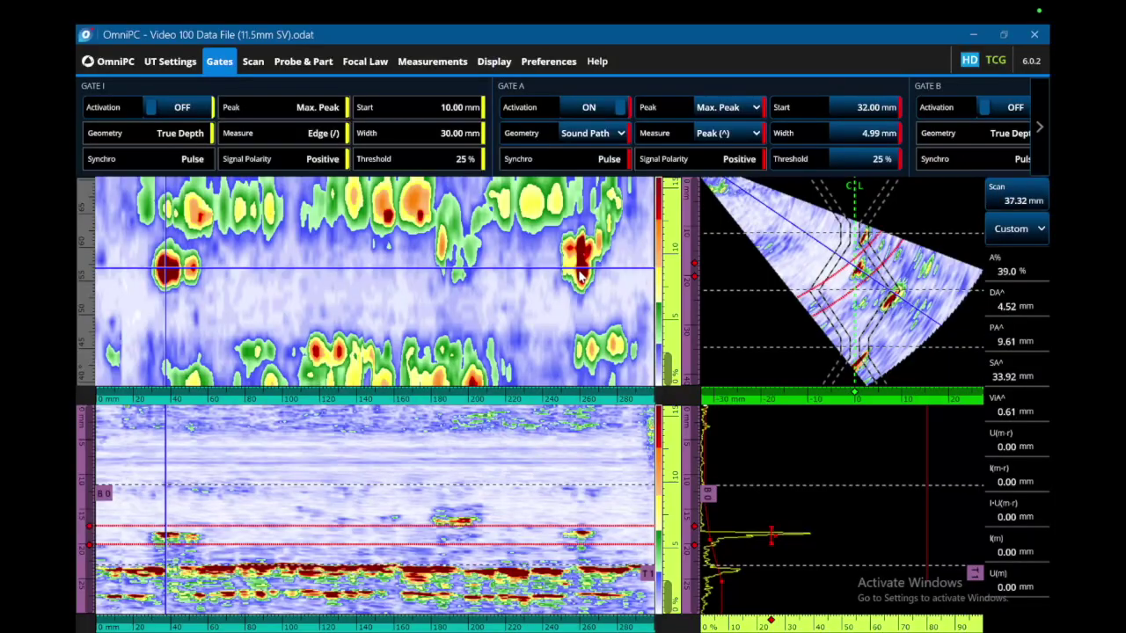
- Jump the scan position to about 260 mm in the C-scan and fine-tune it to 261.41 mm
click(581, 276)
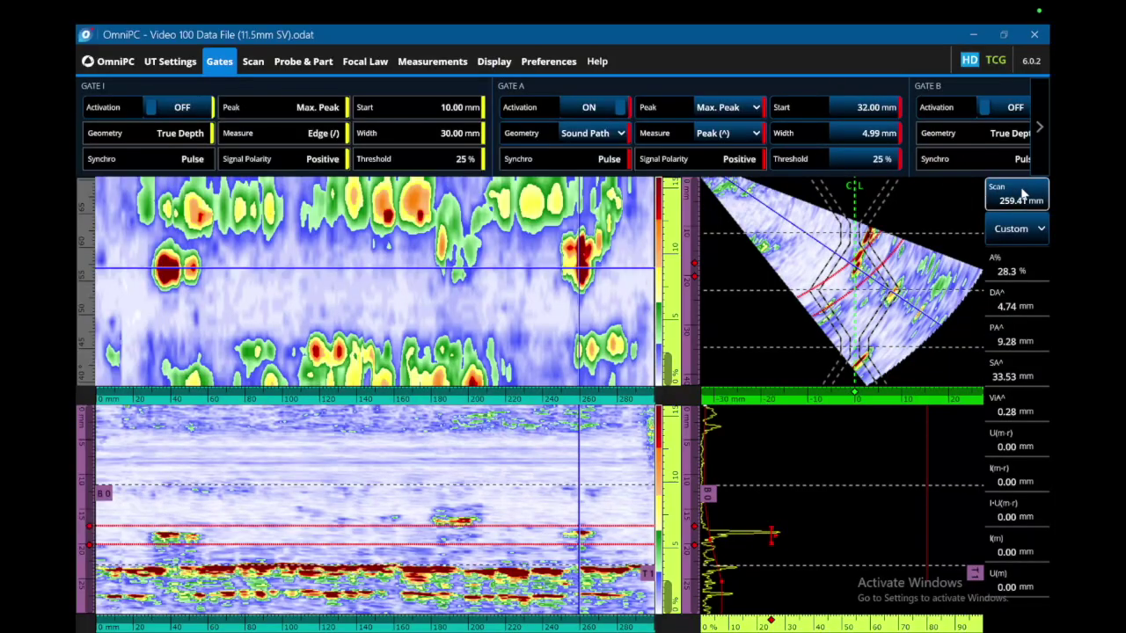
scroll(1021, 192, up, 2)
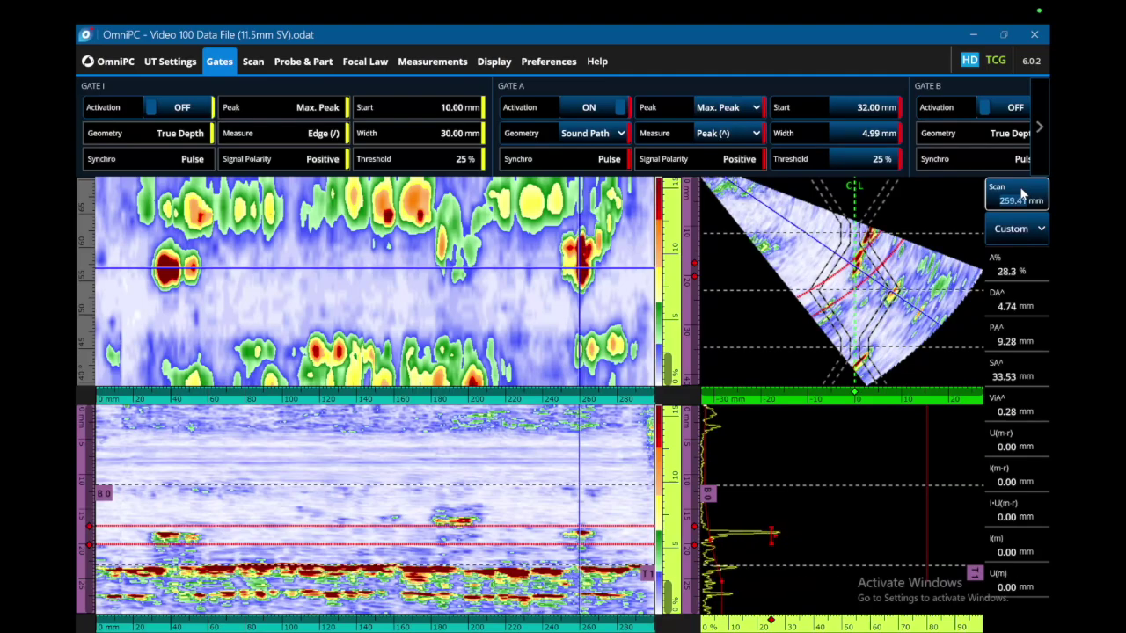
scroll(954, 107, down, 2)
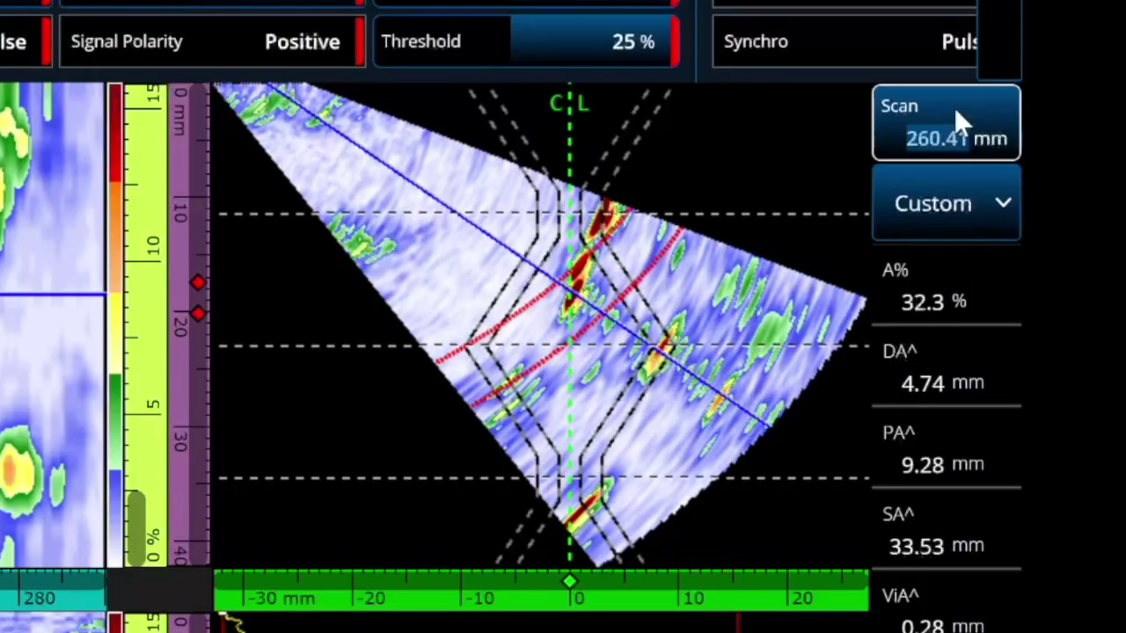
scroll(954, 107, up, 1)
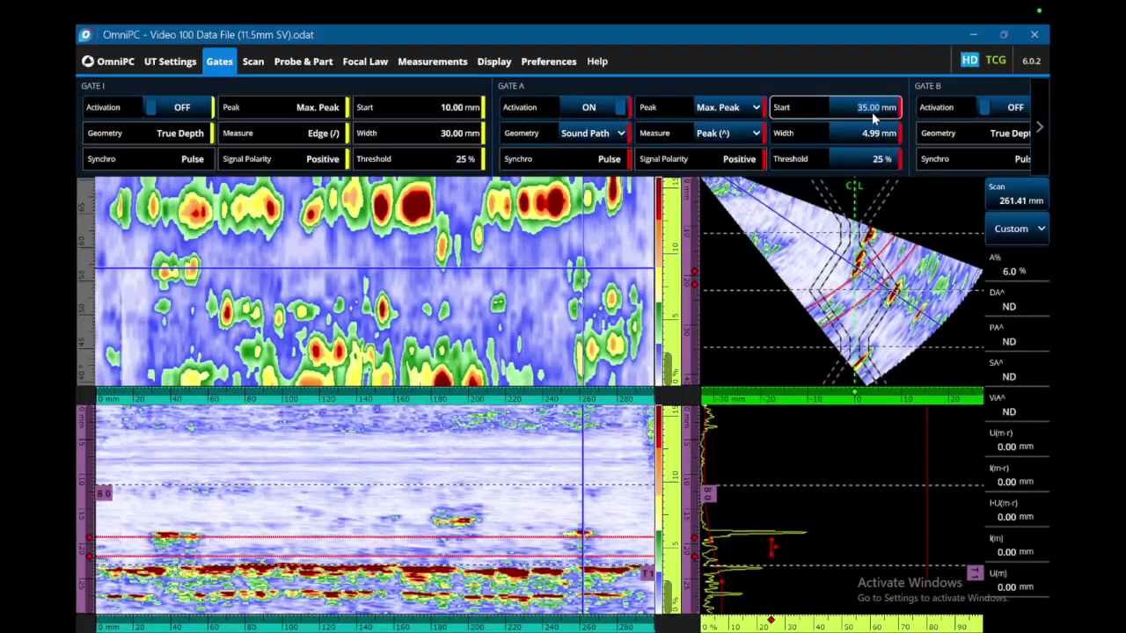
- Push gate A's start to 41.00 mm and rescale the colour palette's amplitude range
scroll(872, 111, up, 7)
scroll(871, 112, up, 1)
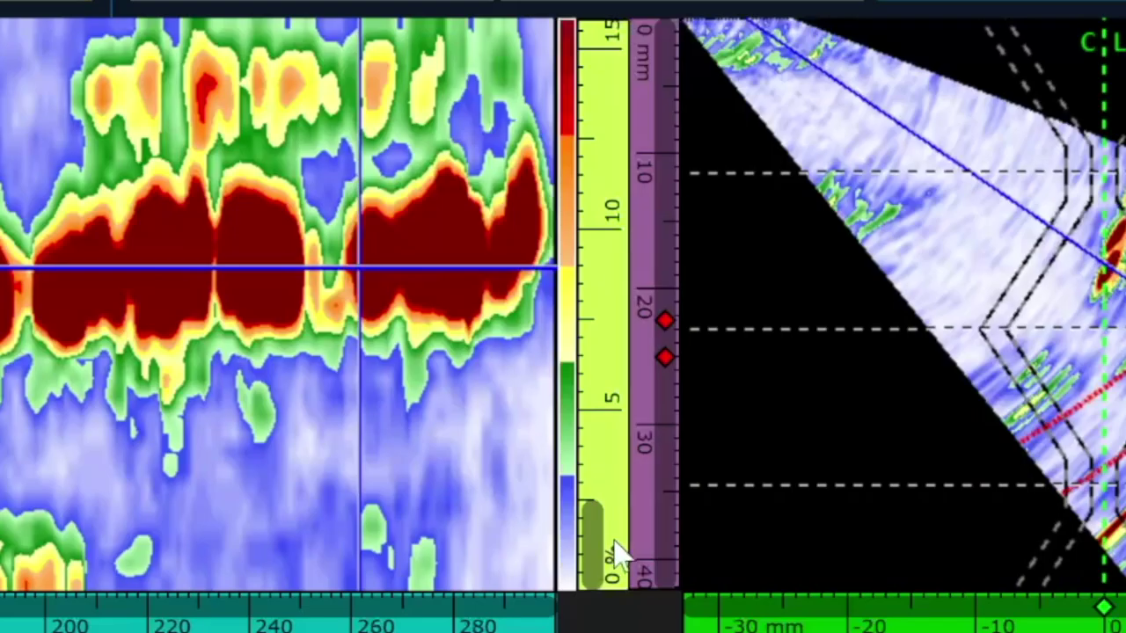
drag(591, 526, 583, 219)
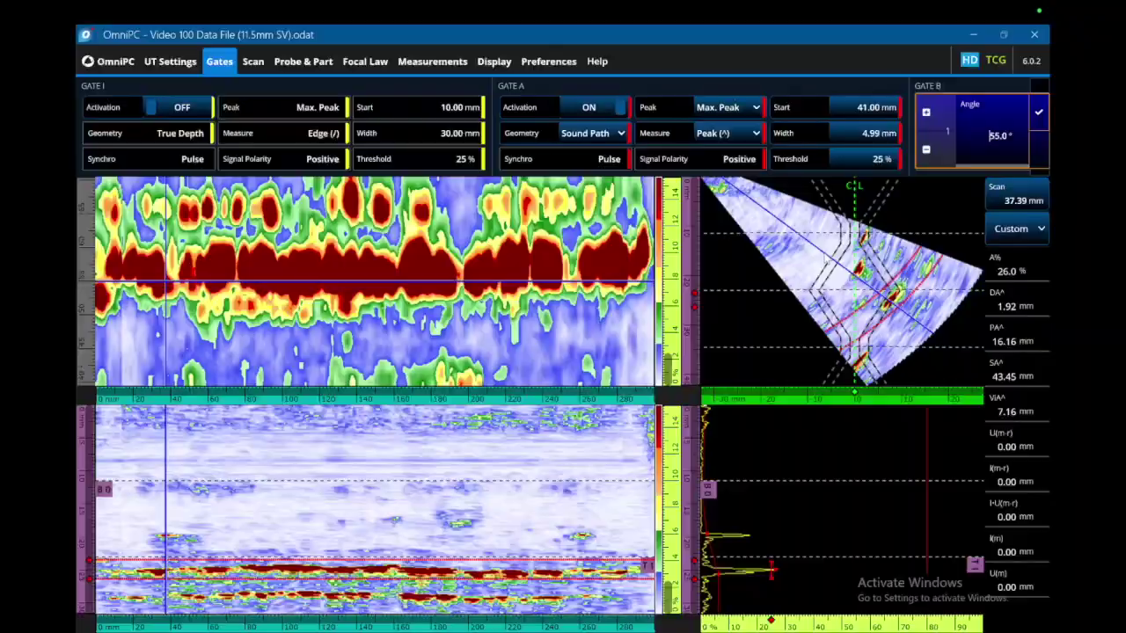
- Lower the displayed beam angle from 55.0° to about 44.0°
scroll(825, 255, down, 9)
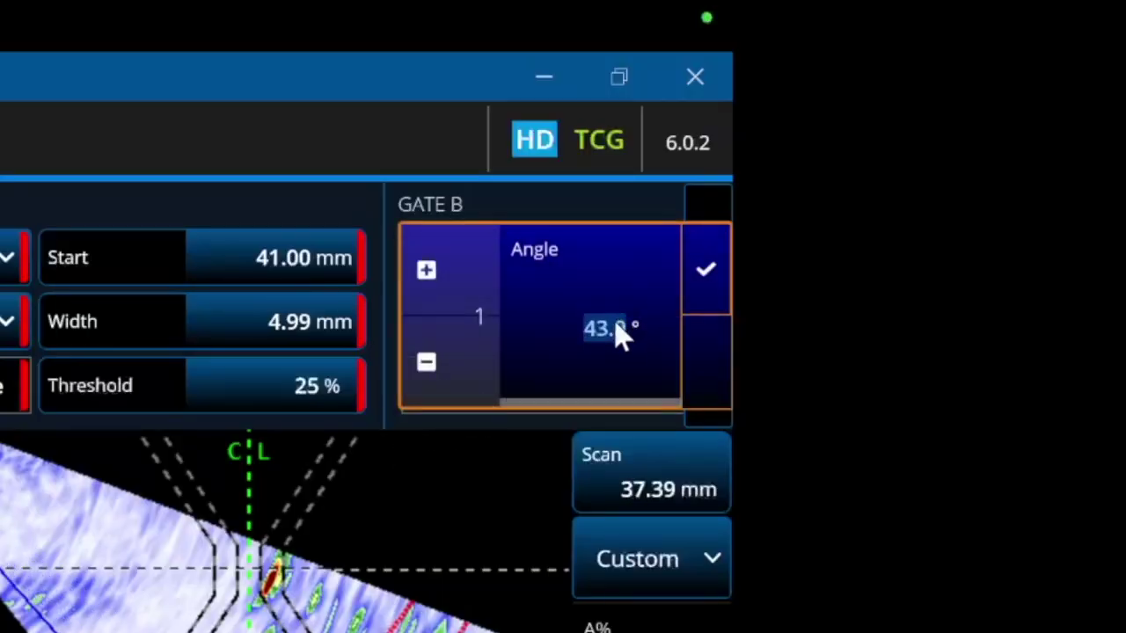
scroll(620, 334, up, 1)
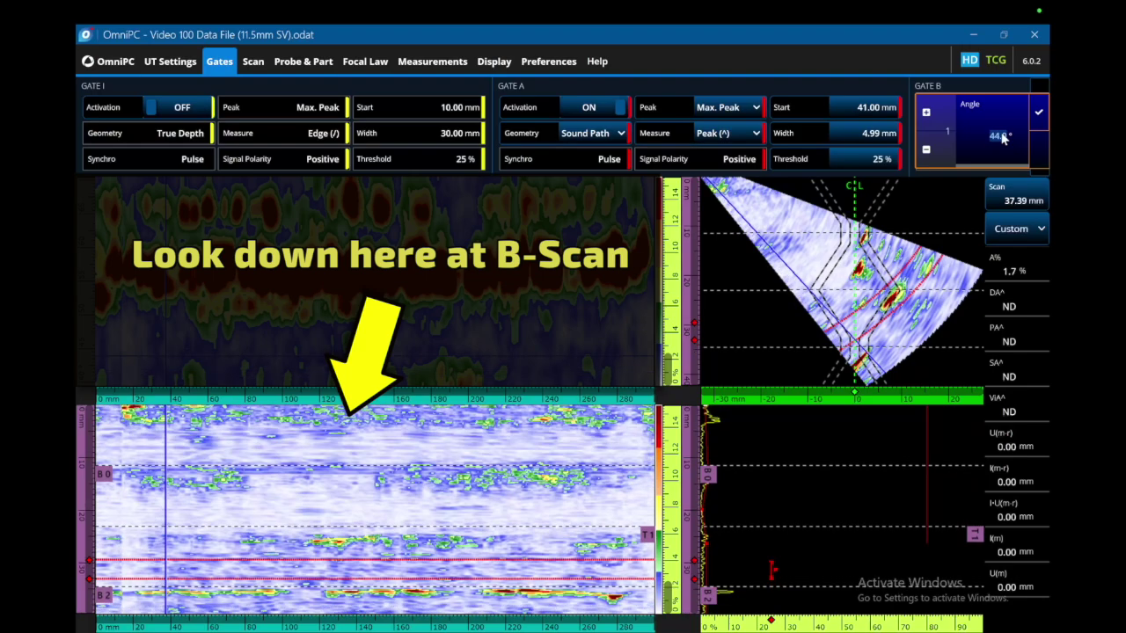
scroll(1002, 138, up, 3)
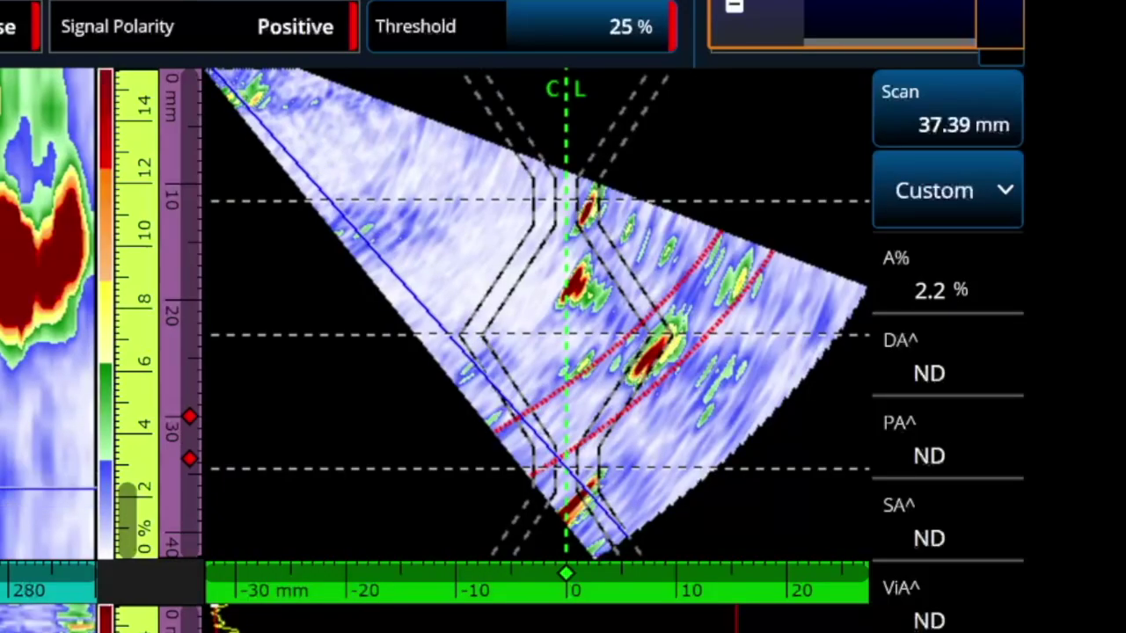